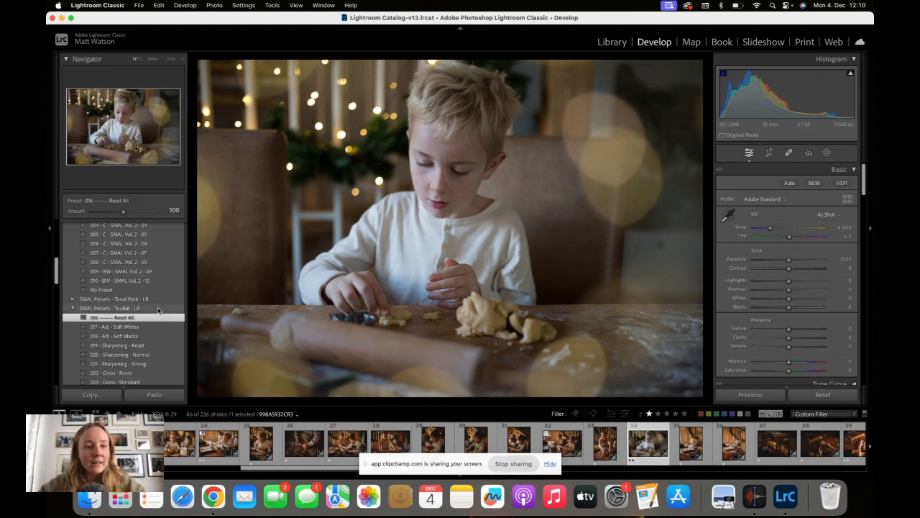
- Apply the preset 001 - C - SMAL Vol. 2 - 01 to the photo and set Saturation to +1
scroll(144, 309, up, 3)
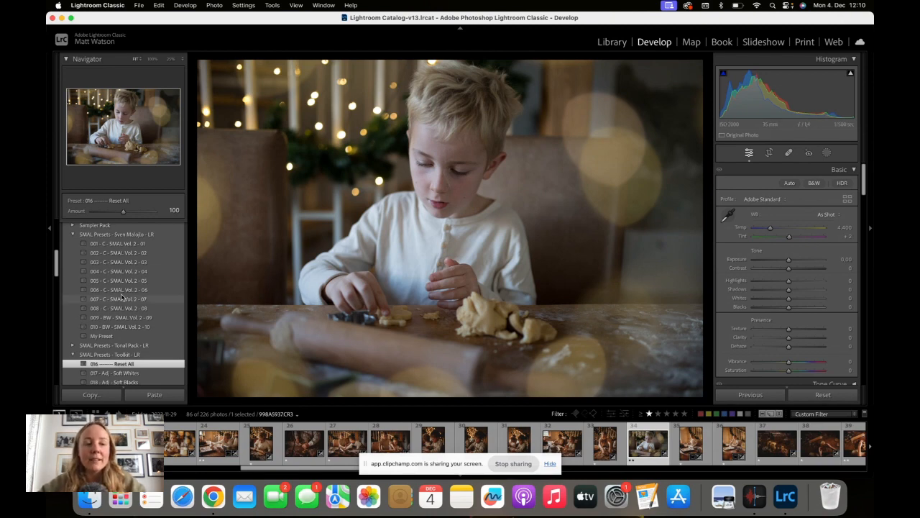
scroll(122, 296, up, 1)
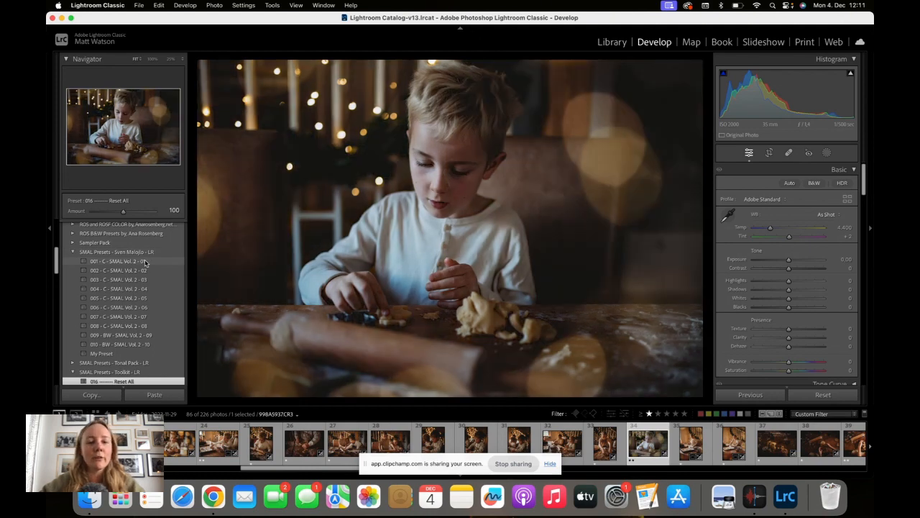
click(119, 261)
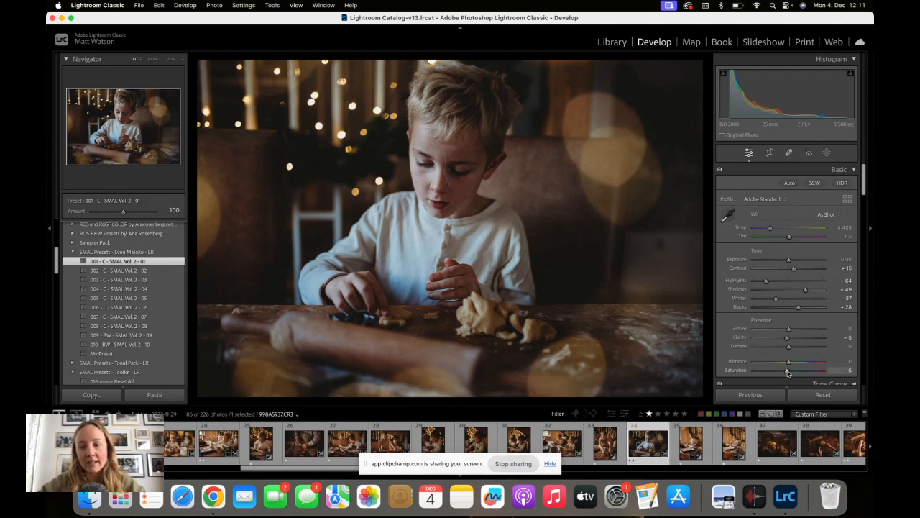
drag(788, 373, 789, 372)
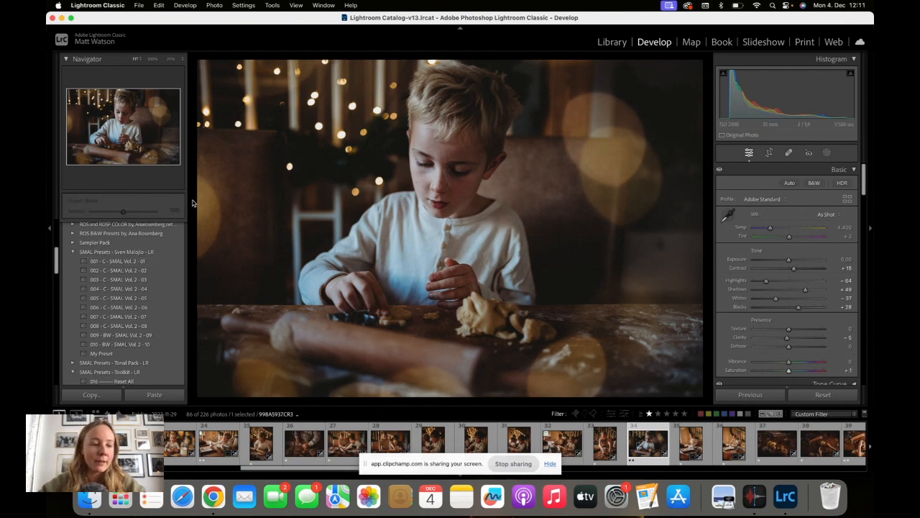
- Apply My Preset to the photo and correct the white balance to Temp 5,794 and Tint +4, checking the skin tones close up
click(162, 353)
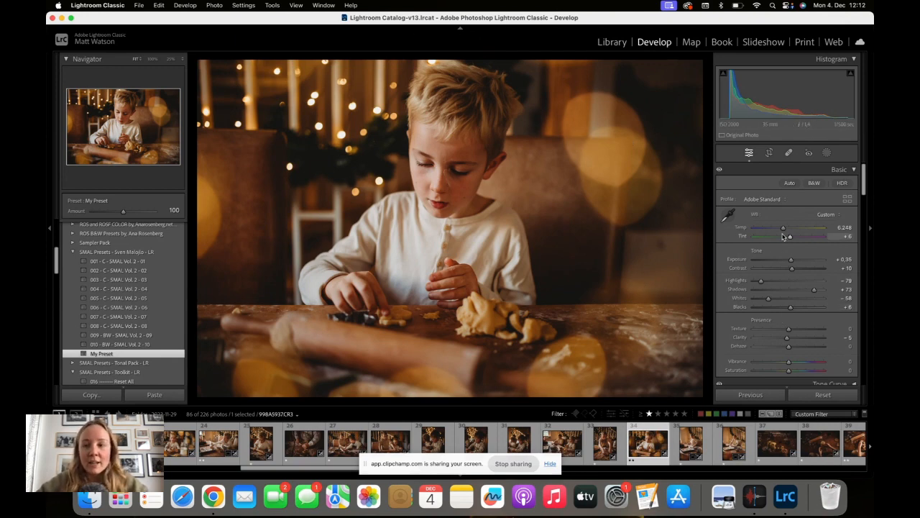
drag(784, 230, 780, 229)
click(526, 214)
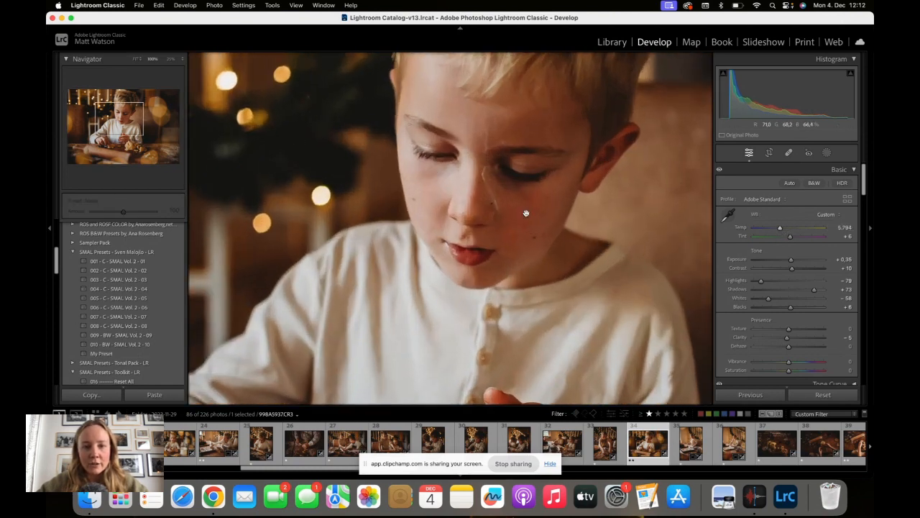
drag(526, 214, 482, 251)
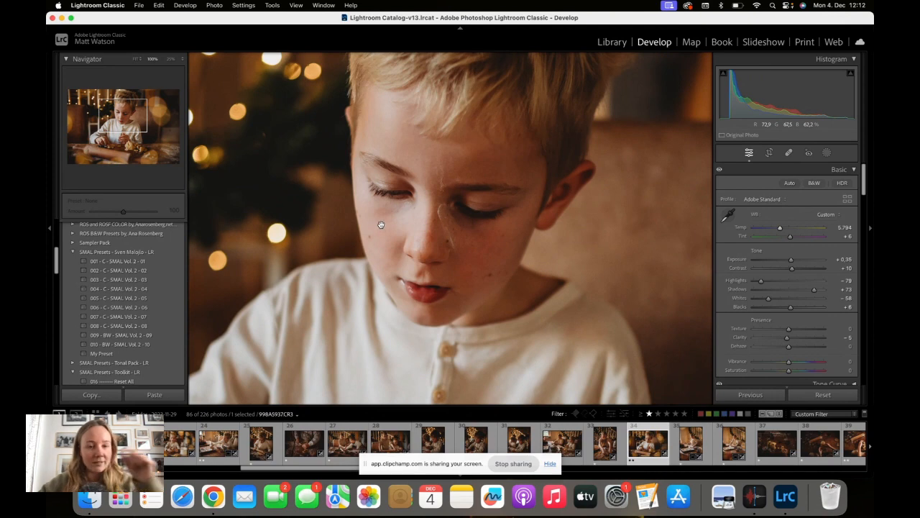
drag(460, 189, 501, 202)
click(536, 207)
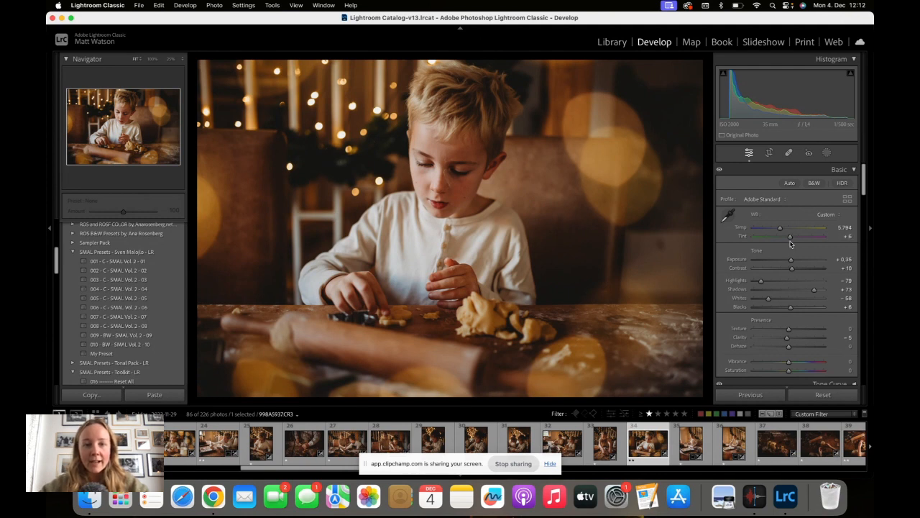
drag(790, 238, 788, 238)
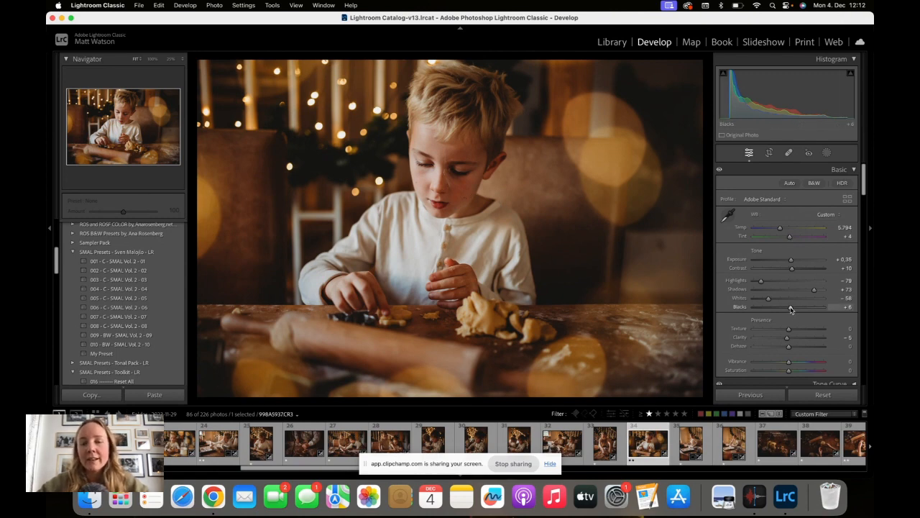
- Lift the photo's dark tones by setting Blacks to +37 and Shadows to +81
drag(791, 309, 794, 310)
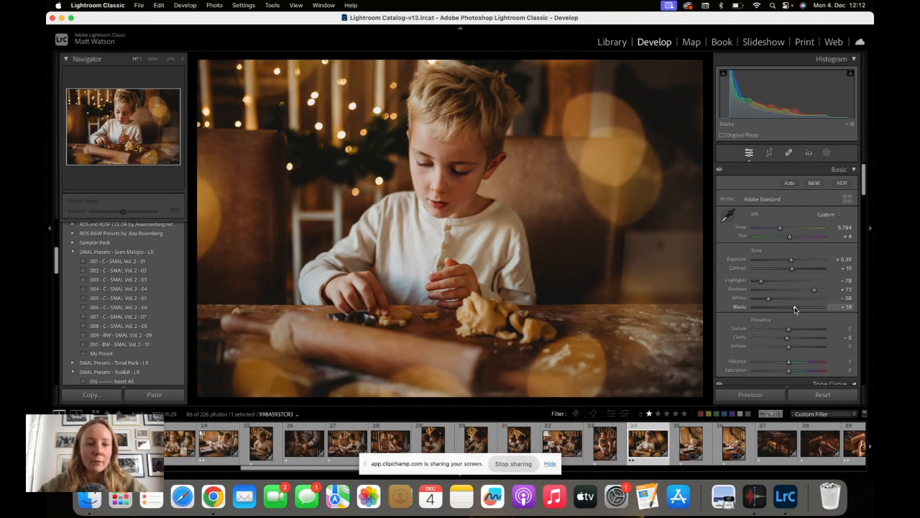
drag(794, 310, 791, 309)
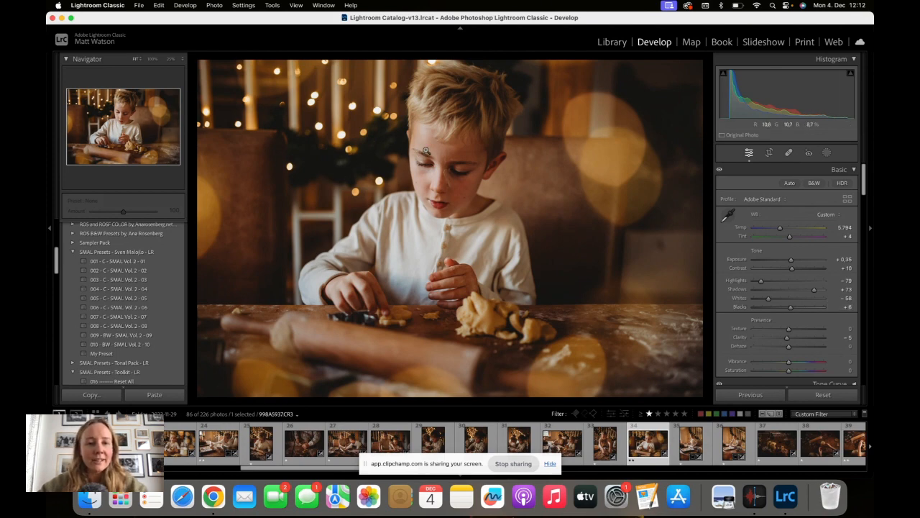
drag(791, 308, 803, 309)
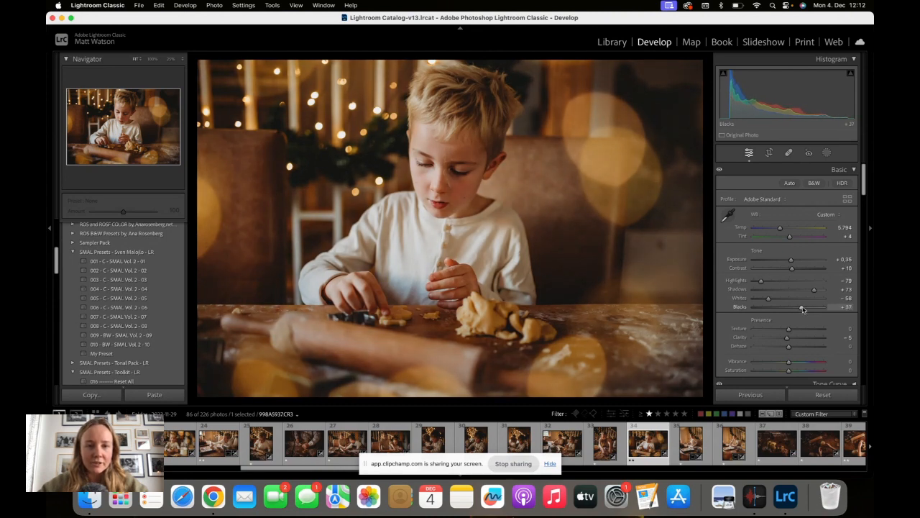
drag(814, 289, 817, 291)
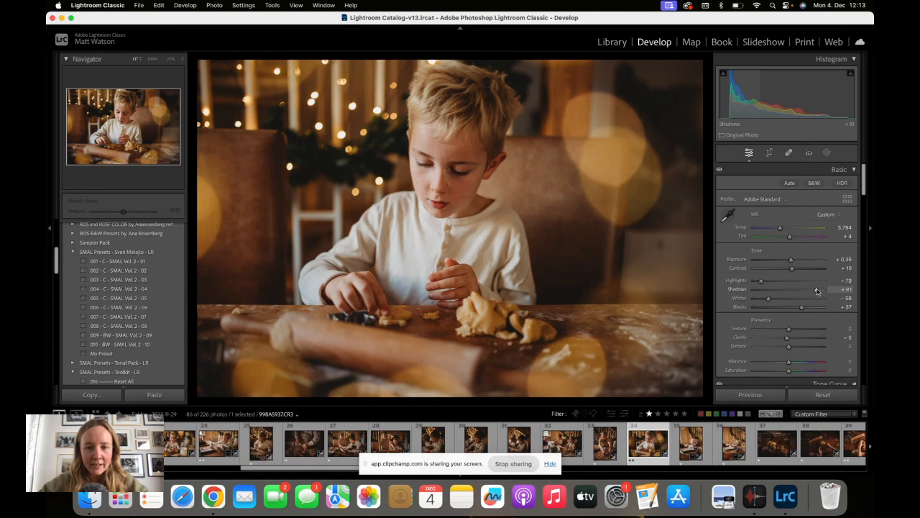
- Crop the photo slightly tighter at its original aspect ratio and reposition it so the boy stays centred in the frame
click(769, 152)
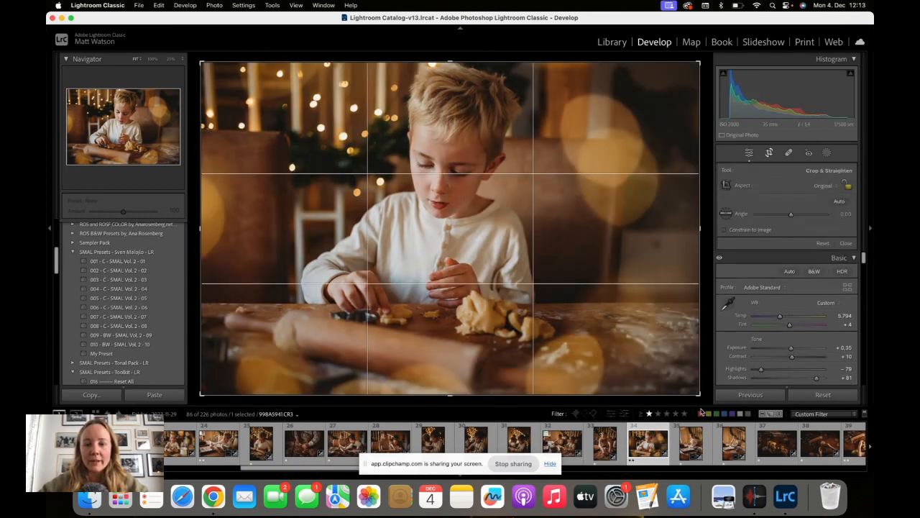
drag(700, 394, 688, 386)
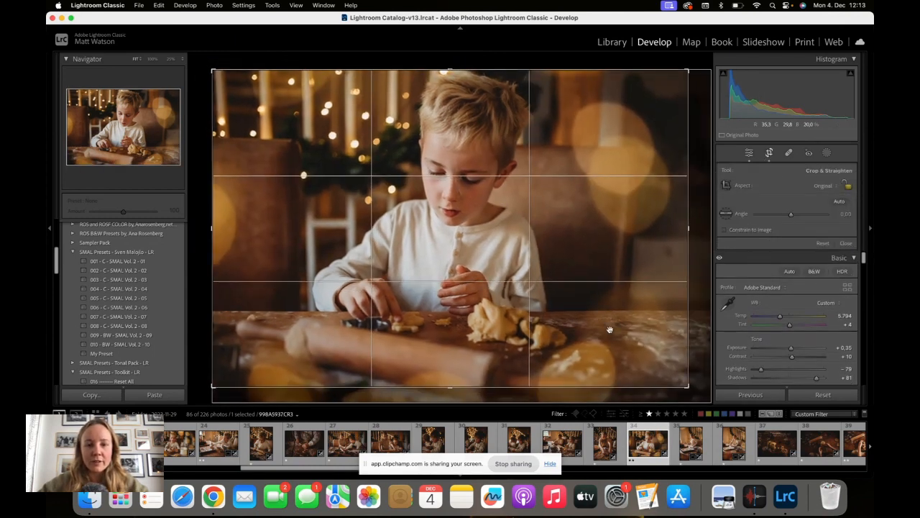
drag(610, 329, 604, 319)
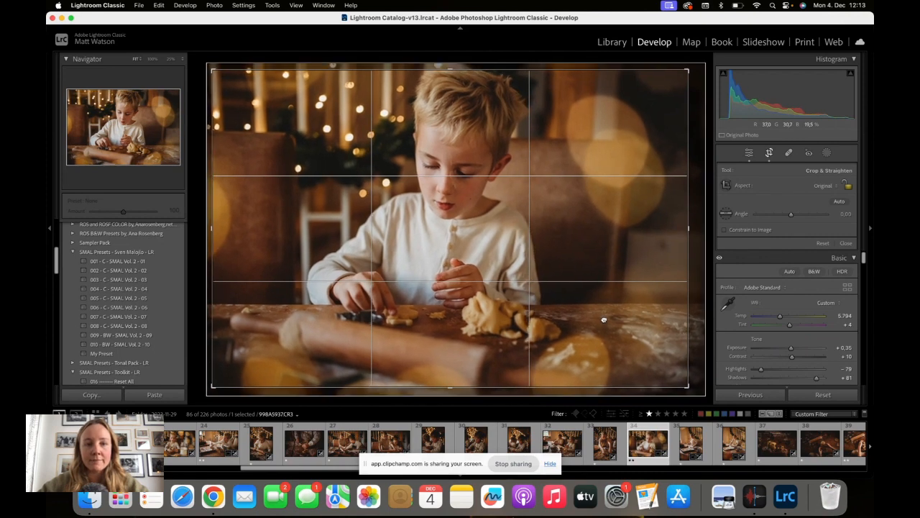
key(Return)
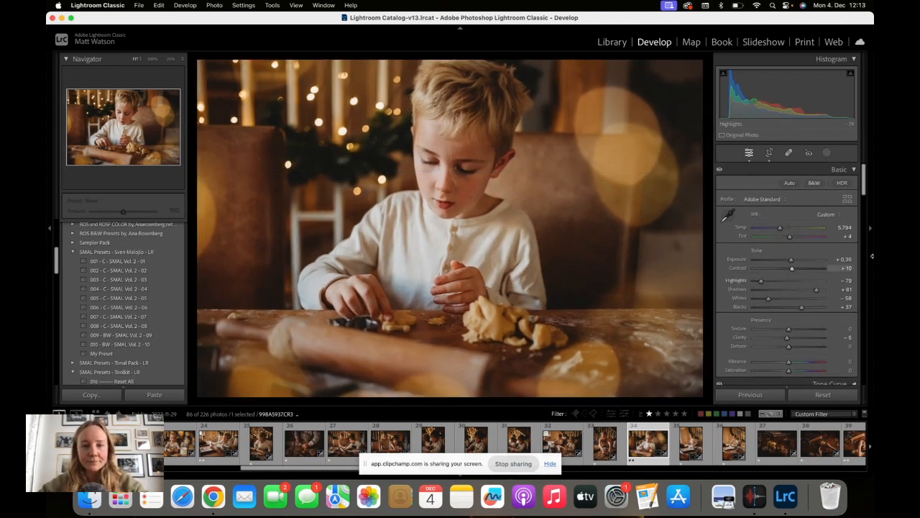
- Set the post-crop vignetting amount to −4 and fine-tune the photo's position within the crop
drag(864, 197, 864, 374)
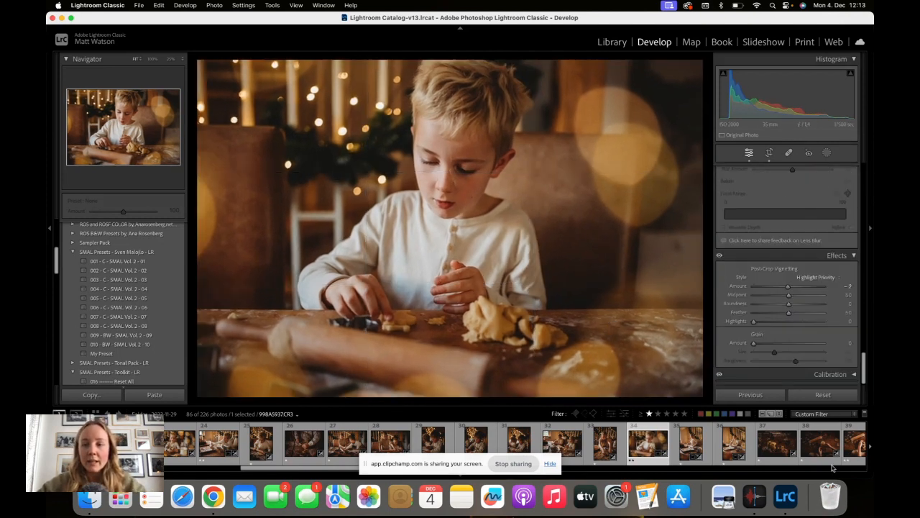
drag(788, 290, 787, 290)
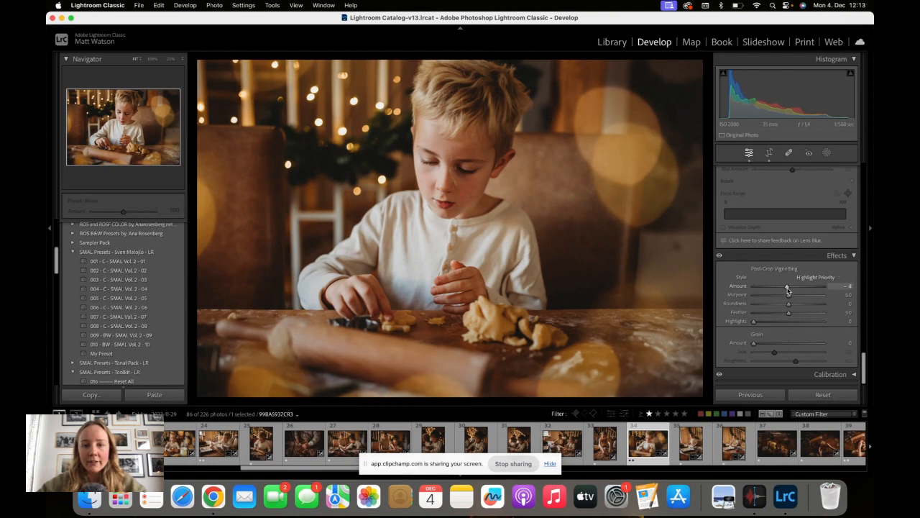
click(769, 152)
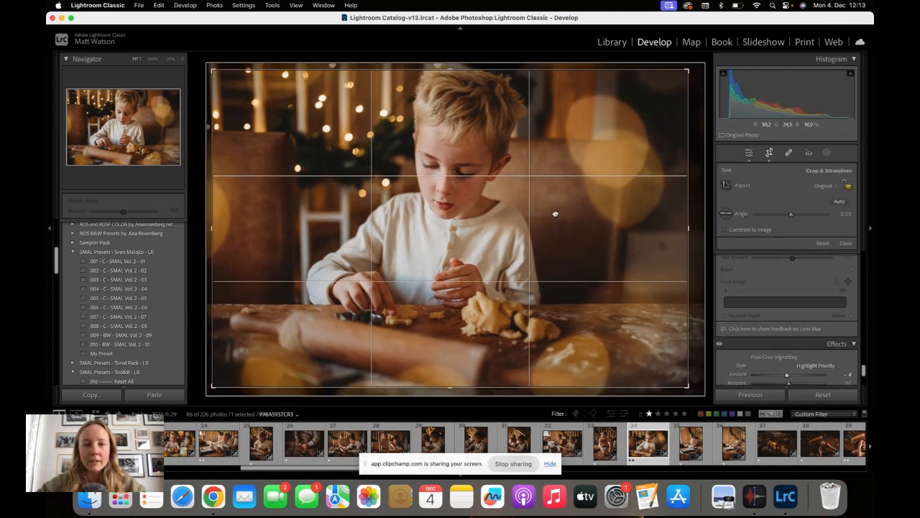
key(Return)
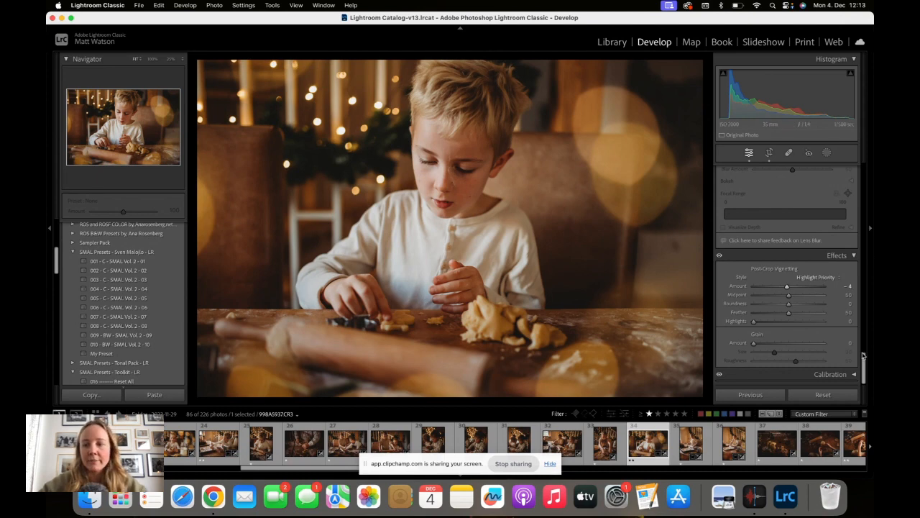
- Test the Blue saturation in the Color Mixer at +100 and settle it at −100 to neutralise the shirt's blue cast
drag(863, 356, 859, 213)
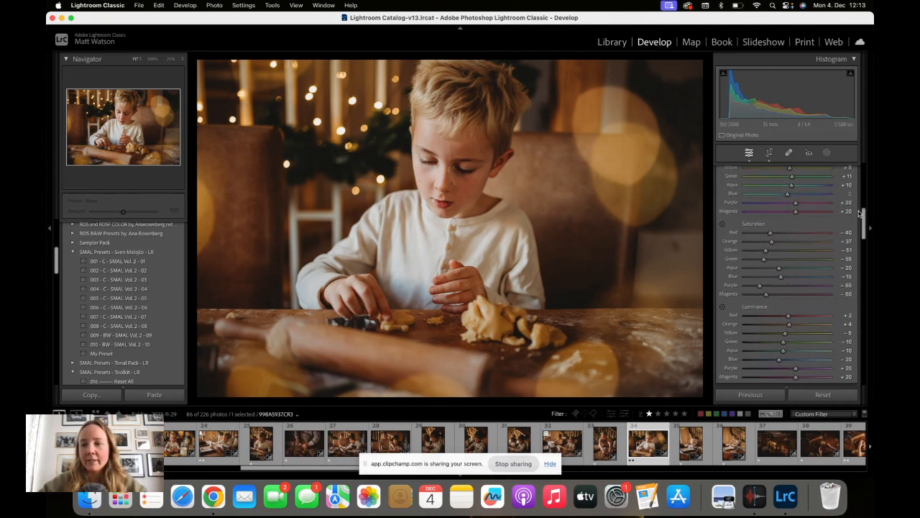
drag(780, 279, 874, 272)
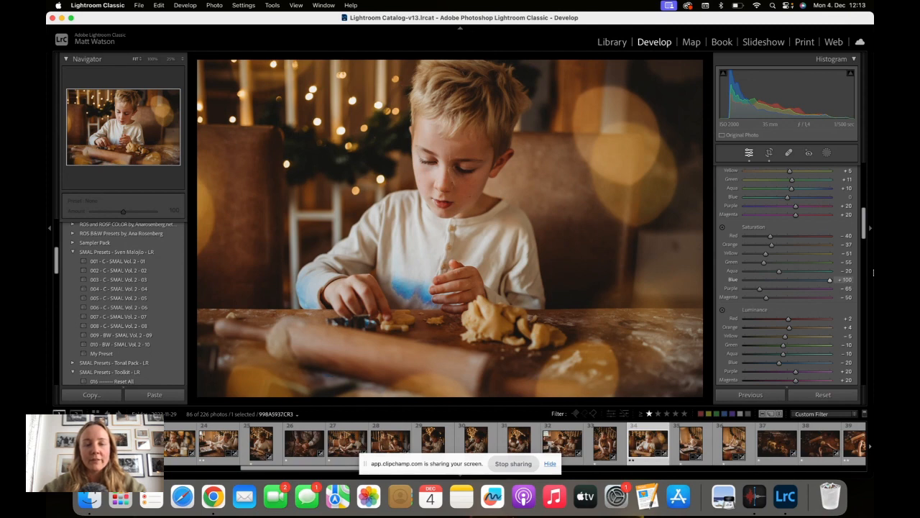
drag(874, 271, 726, 280)
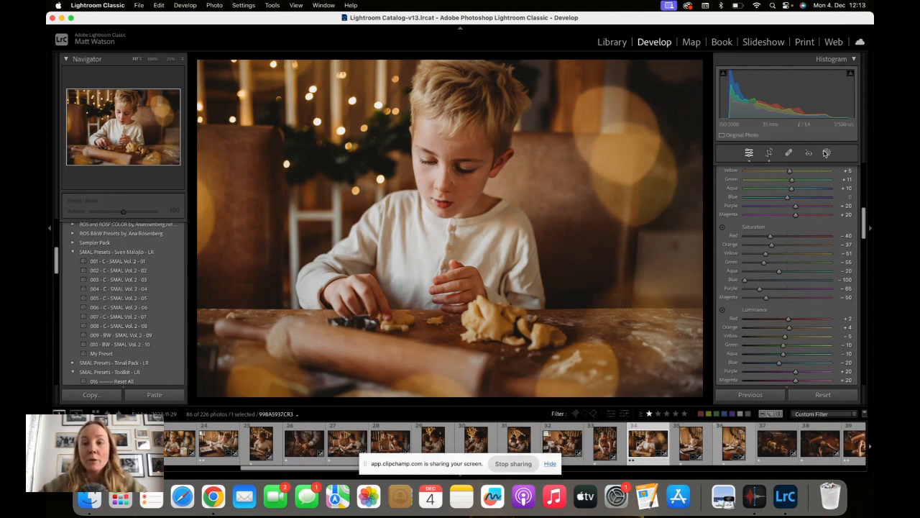
- Try a brush mask with Saturation −11 on the shirt beside the hands, raise its Saturation to 1, and discard the brush
click(828, 153)
click(759, 242)
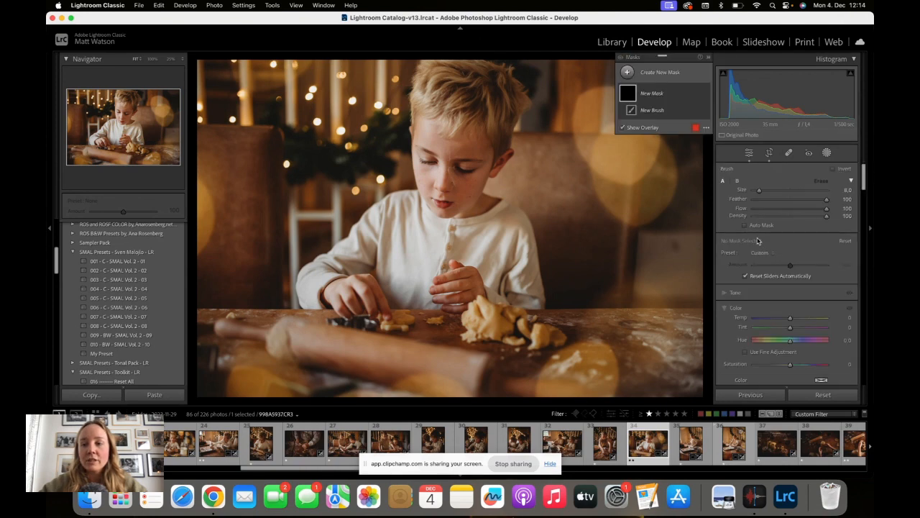
scroll(768, 305, down, 1)
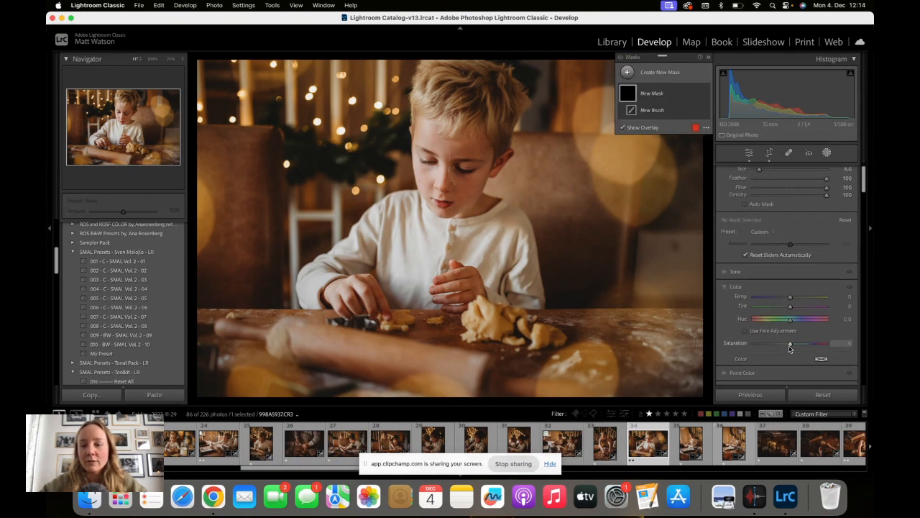
drag(789, 345, 786, 345)
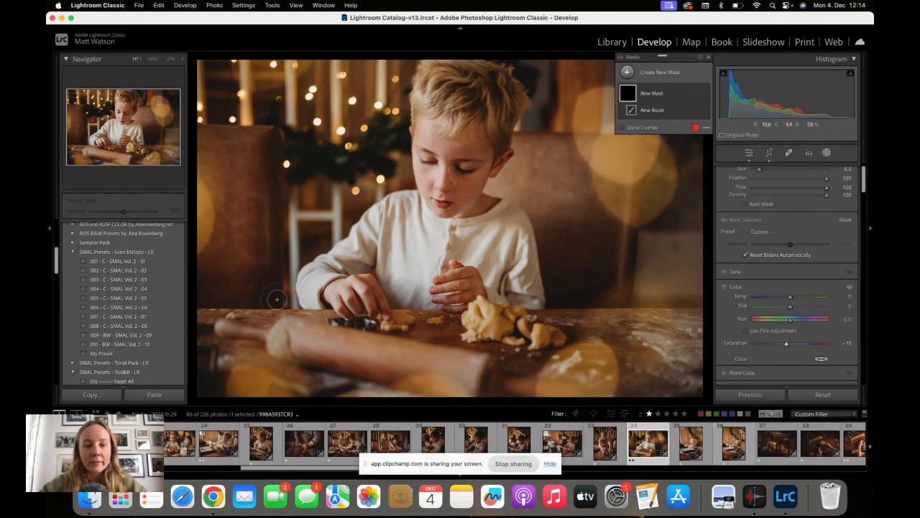
mouse_move(393, 299)
mouse_down()
mouse_move(388, 289)
mouse_move(423, 293)
mouse_up()
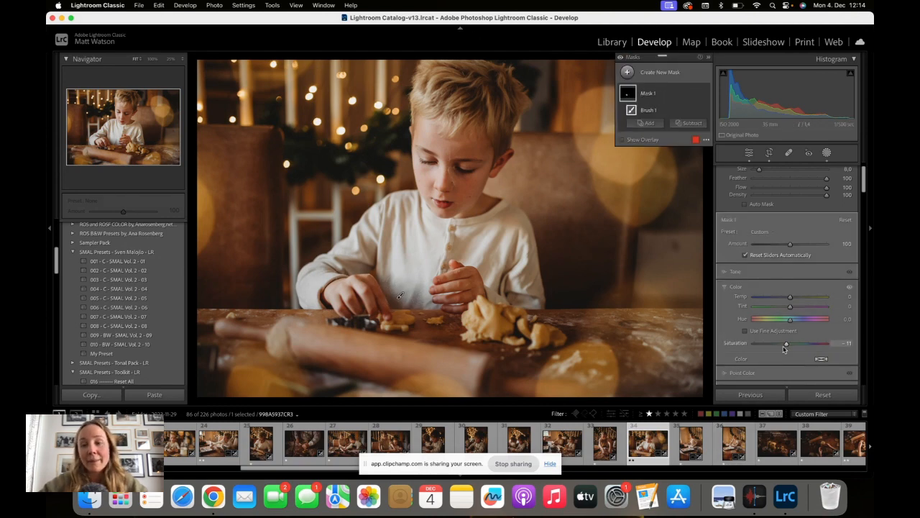
drag(787, 346, 791, 346)
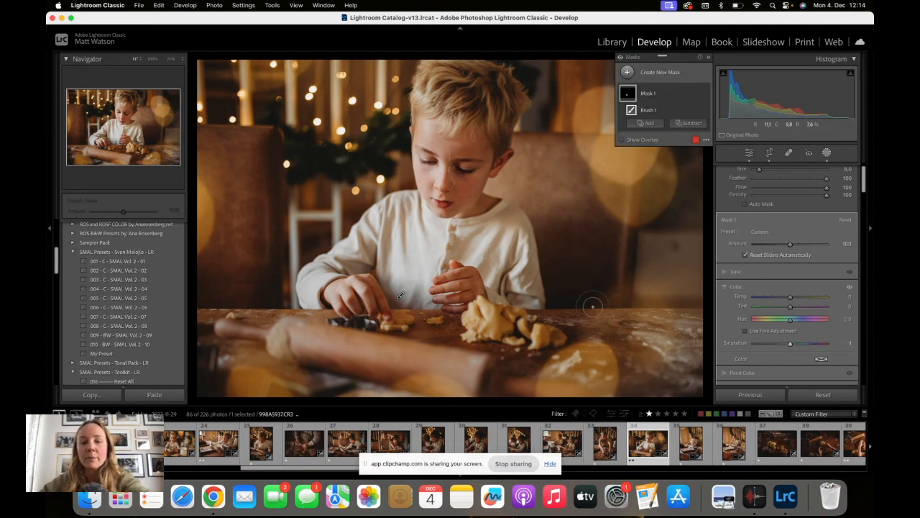
key(Delete)
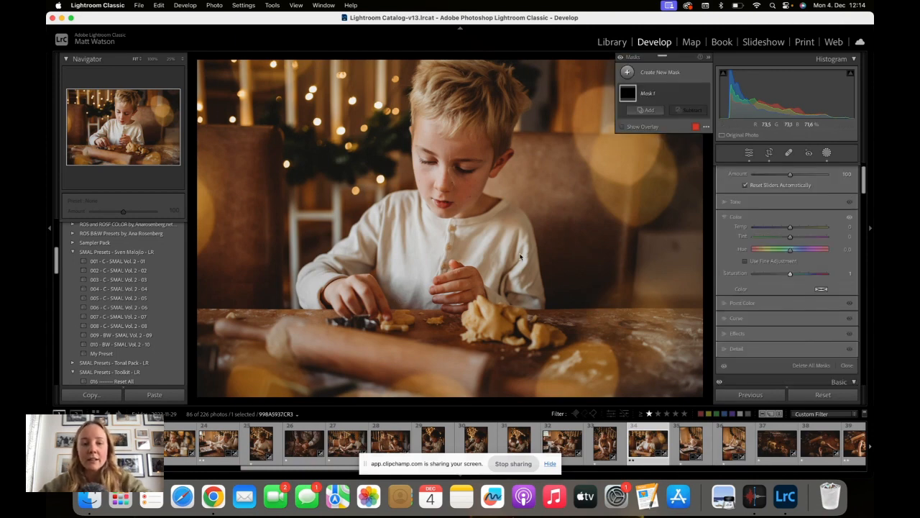
click(826, 154)
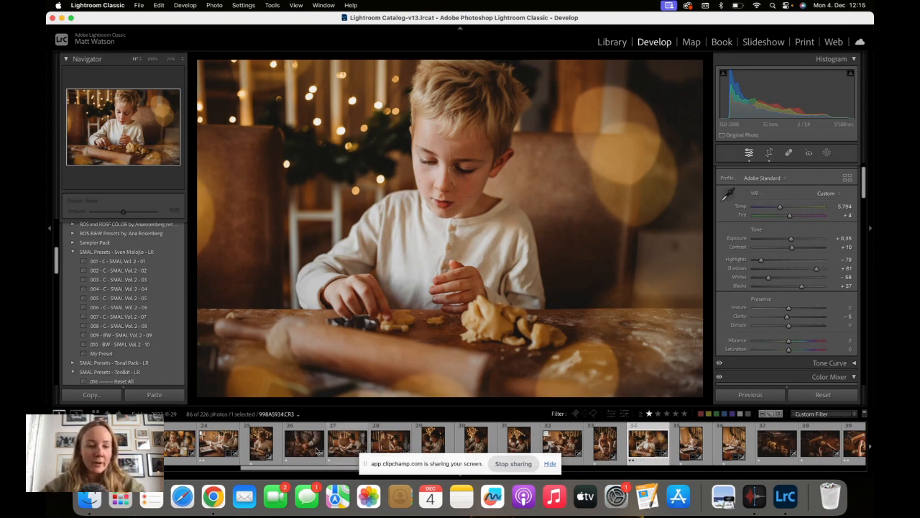
- Synchronize the edited photo's settings, excluding healing, crop and masking, to the photo of the boy beside the flour jar and view the result
click(176, 440)
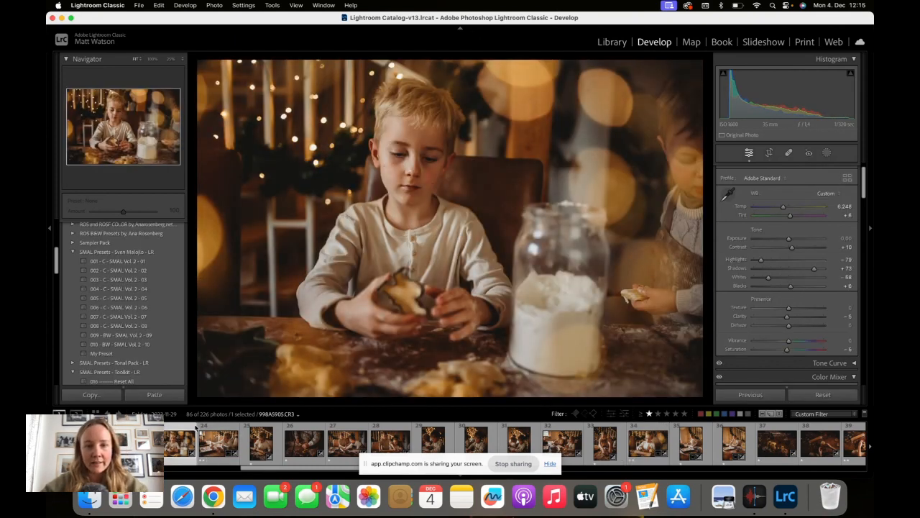
click(651, 443)
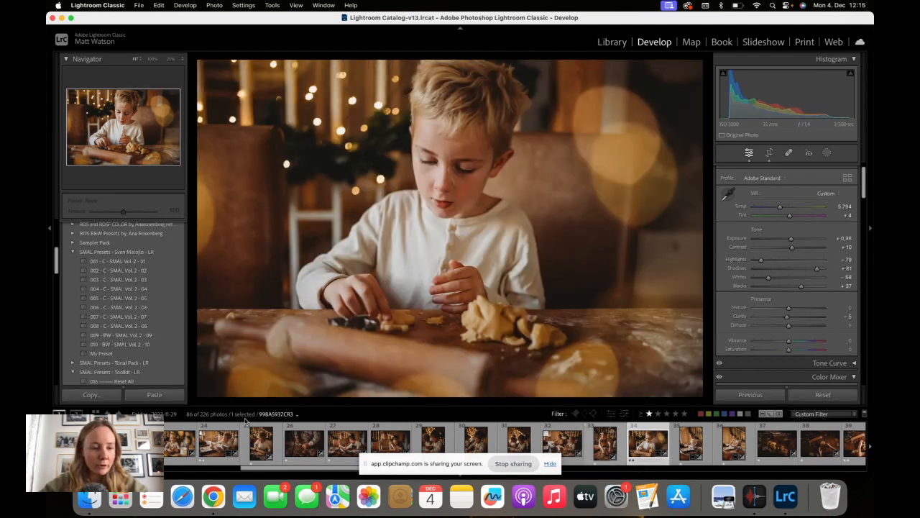
super+click(178, 443)
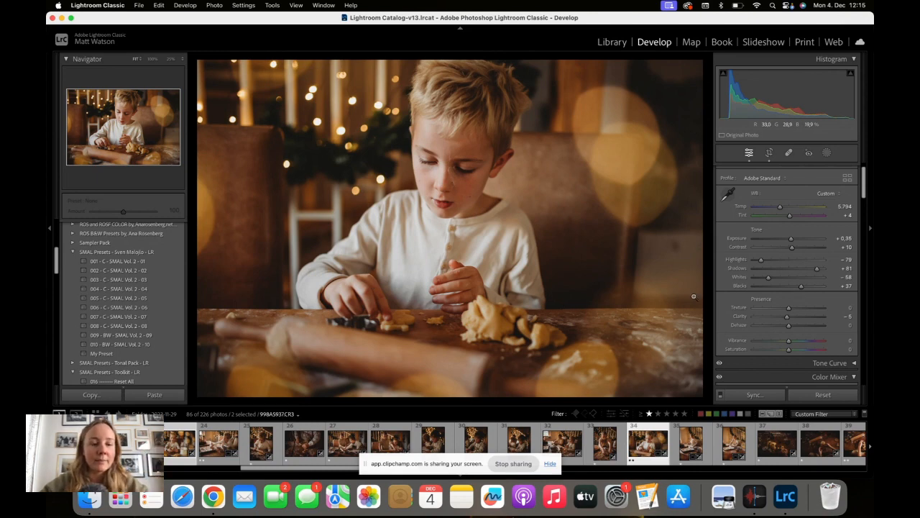
click(762, 397)
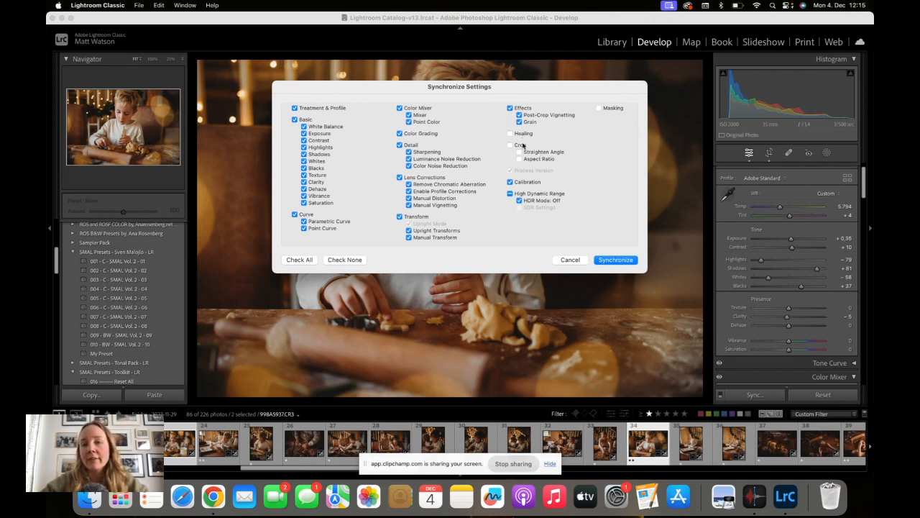
click(615, 260)
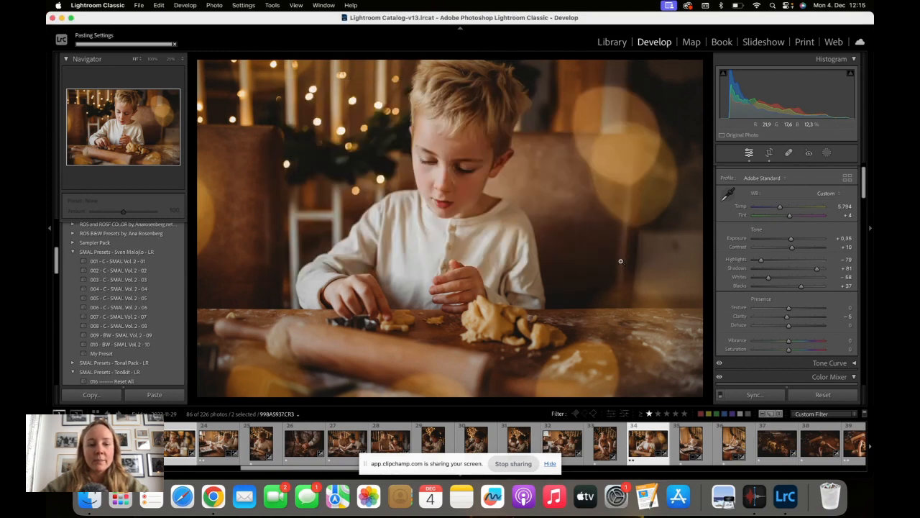
click(179, 441)
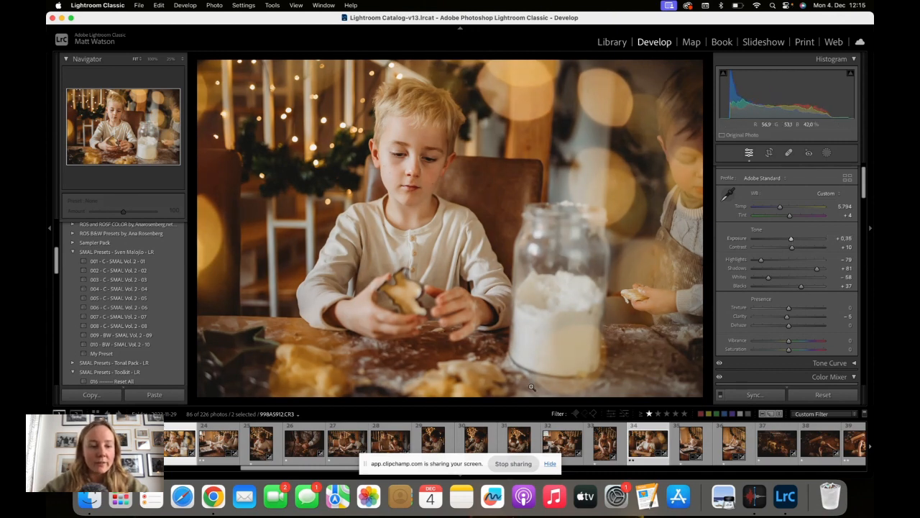
- Synchronize the edited photo's settings, without healing, crop or masking, to the portrait photo of the toddler in the knitted sweater and open it
click(213, 443)
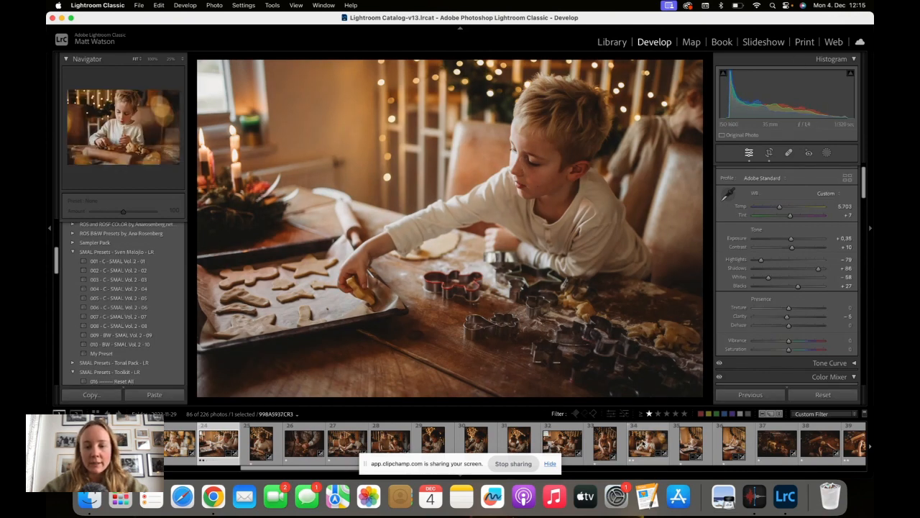
click(647, 442)
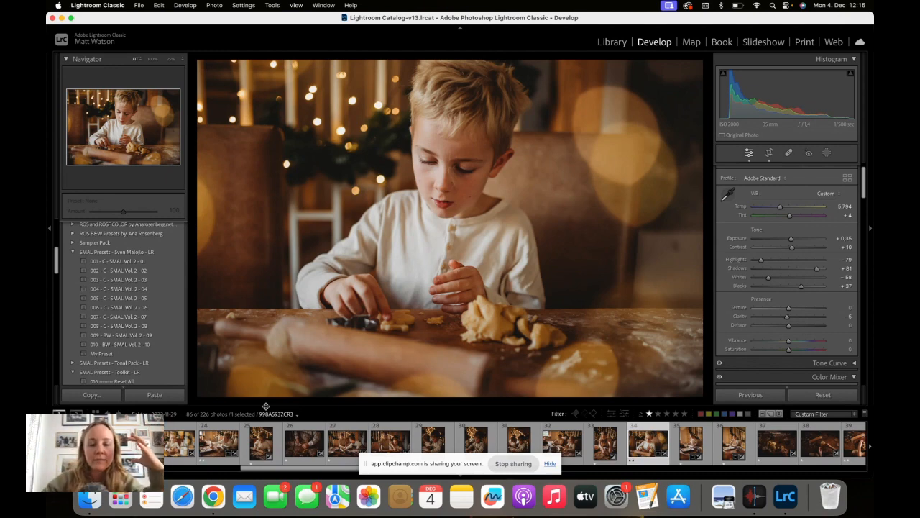
click(436, 442)
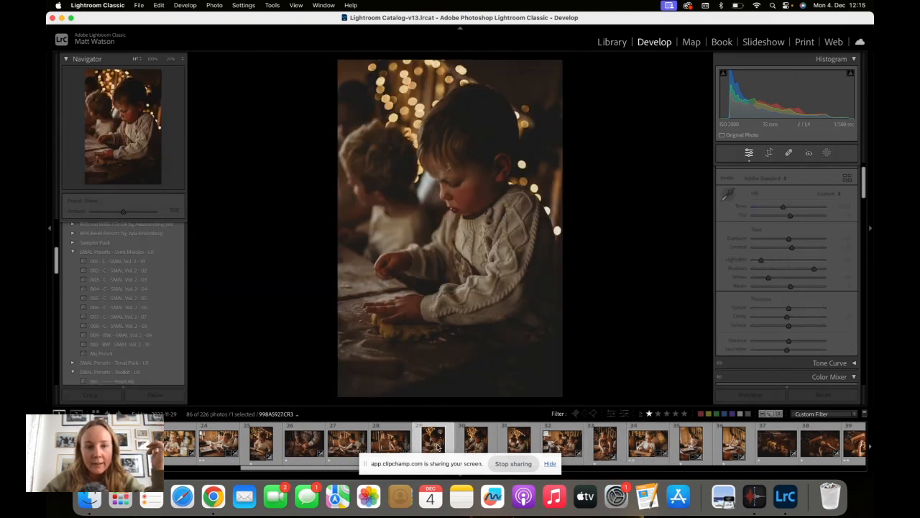
click(647, 440)
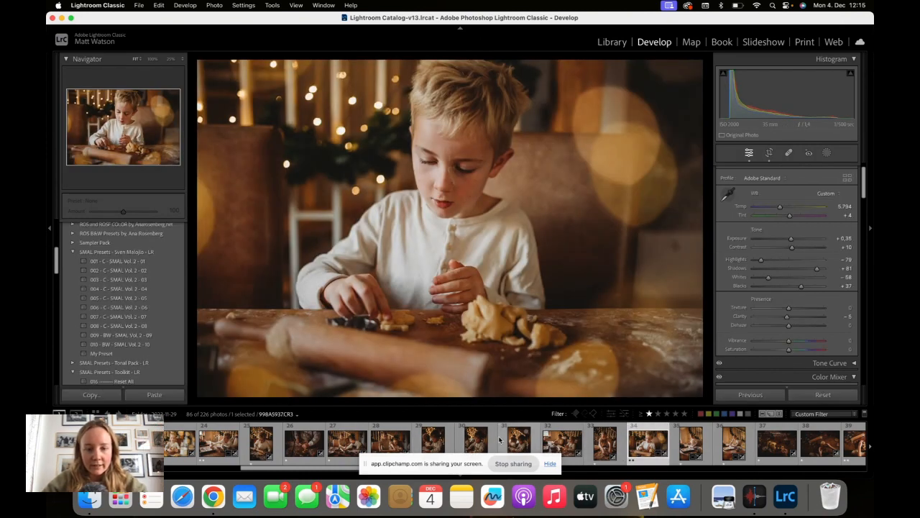
super+click(435, 441)
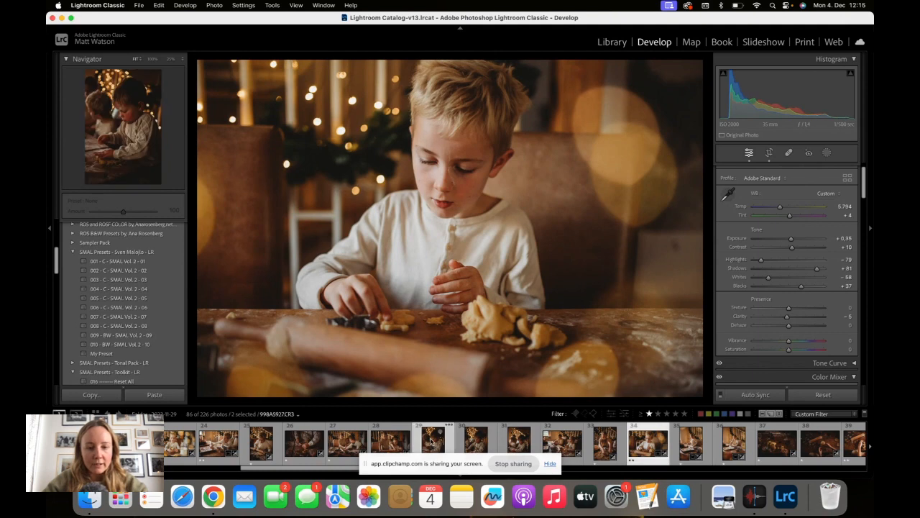
click(755, 395)
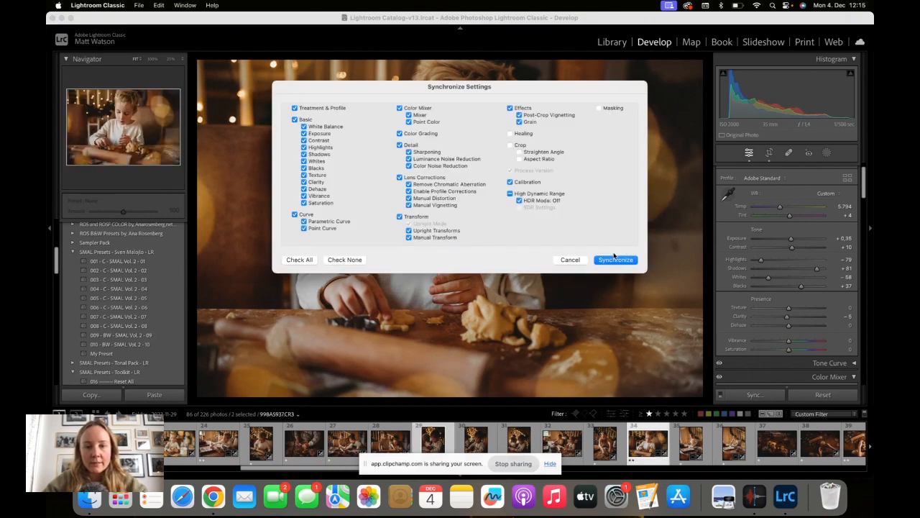
click(615, 259)
click(434, 442)
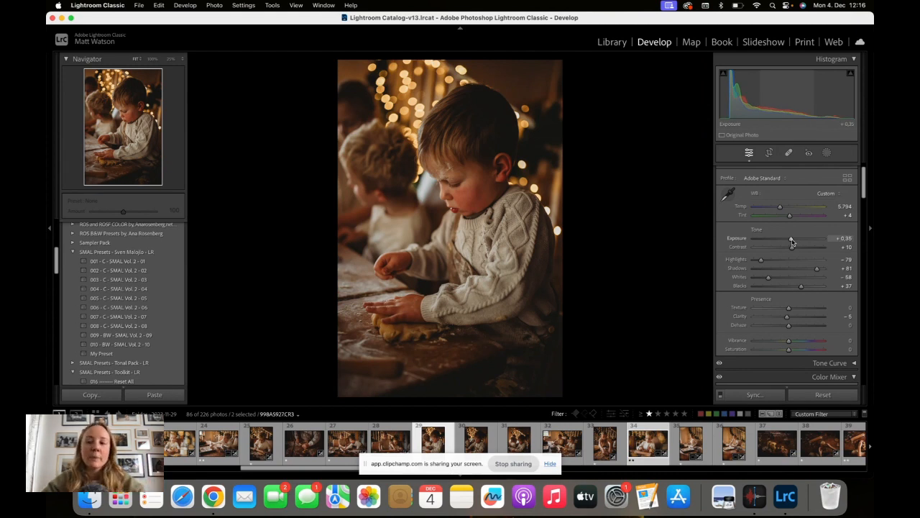
- Raise the toddler photo's exposure to +0.75 and crop it at the original aspect ratio with a straighten angle of −0.66
drag(792, 241, 795, 241)
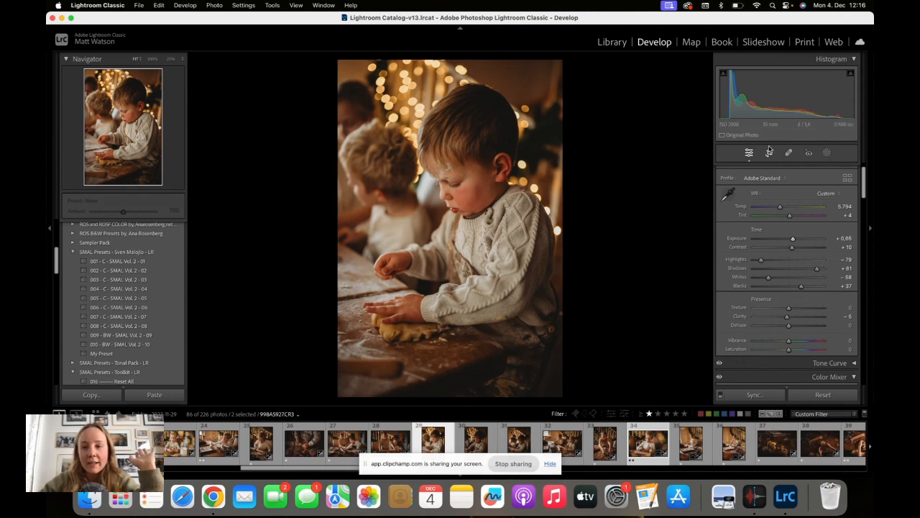
click(768, 153)
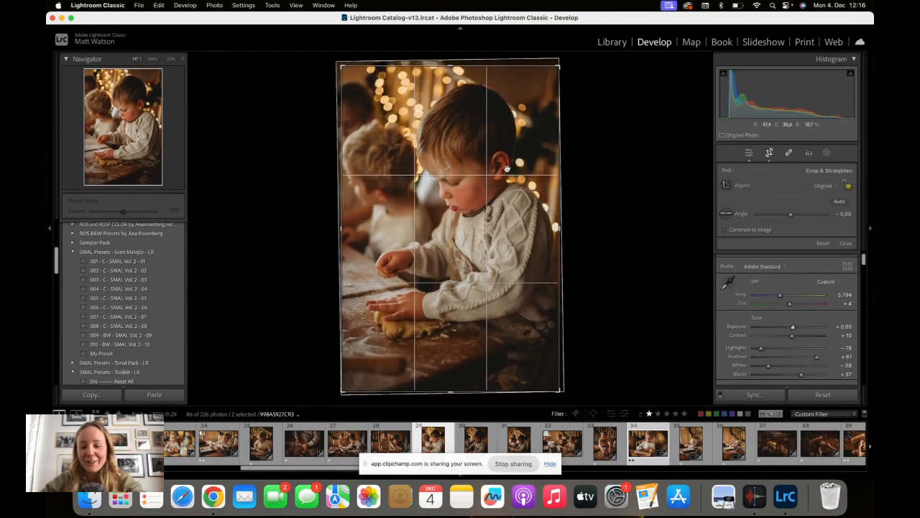
key(Return)
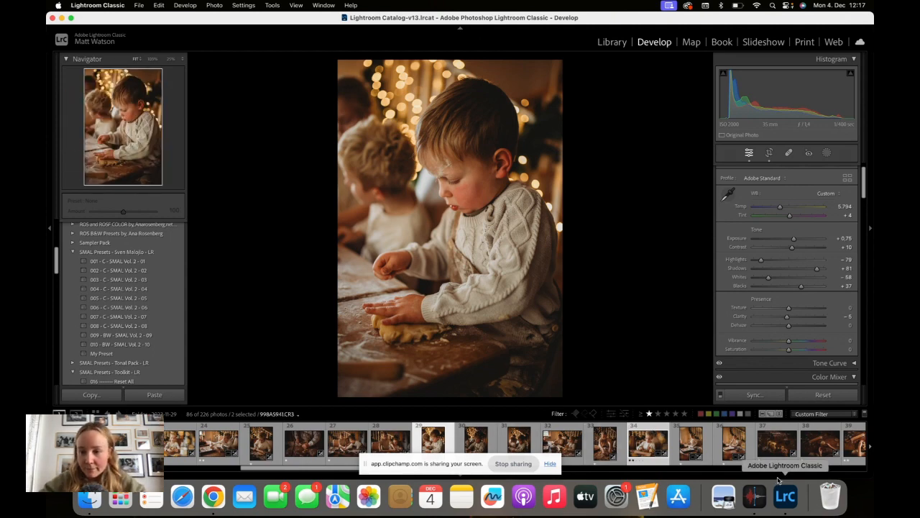
- Review the baking photos from the gingerbread cutter shot through the cookie trays to the candlelit girl, comparing their lighting and colours
click(838, 439)
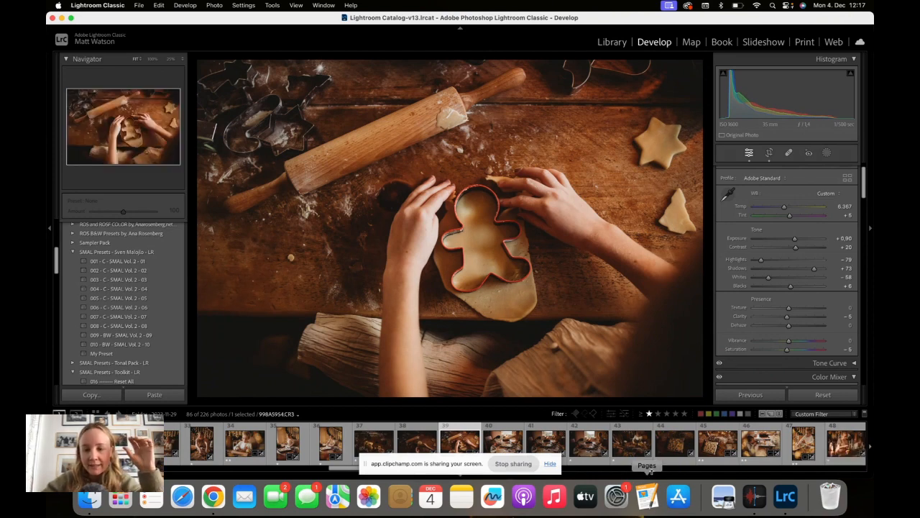
click(714, 447)
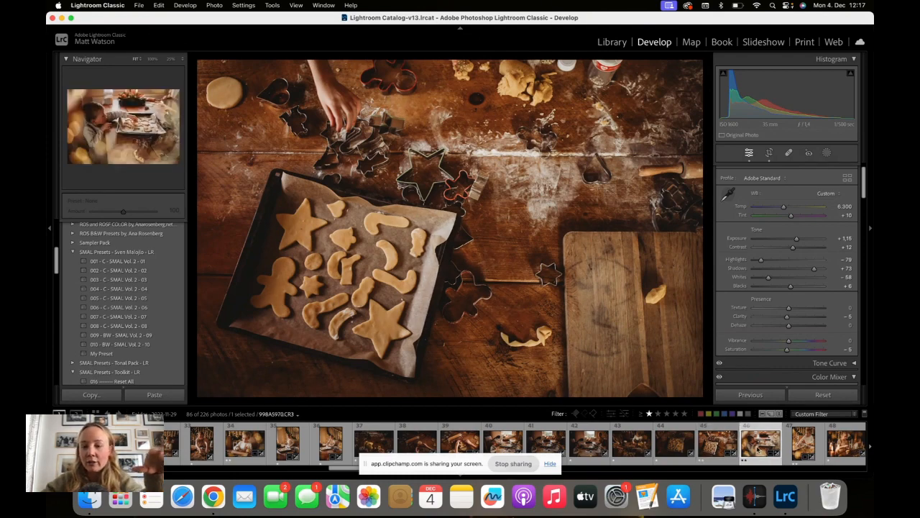
click(759, 447)
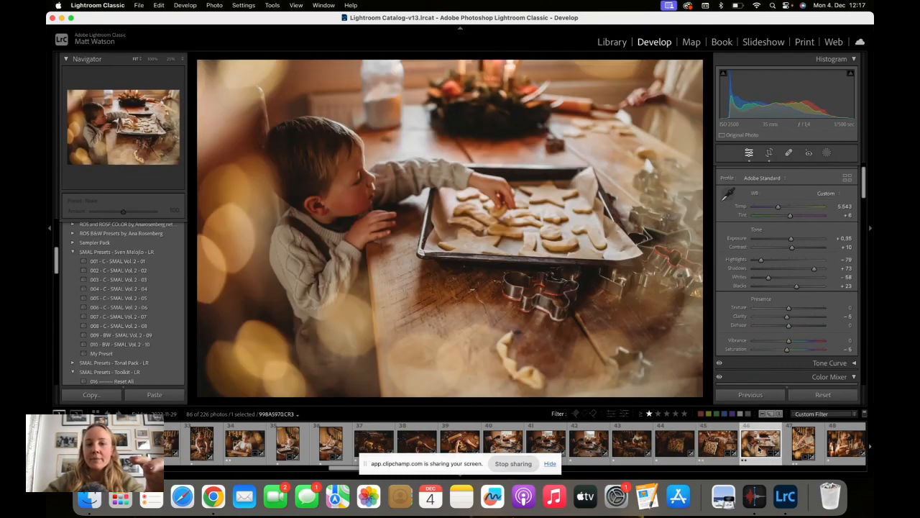
click(801, 444)
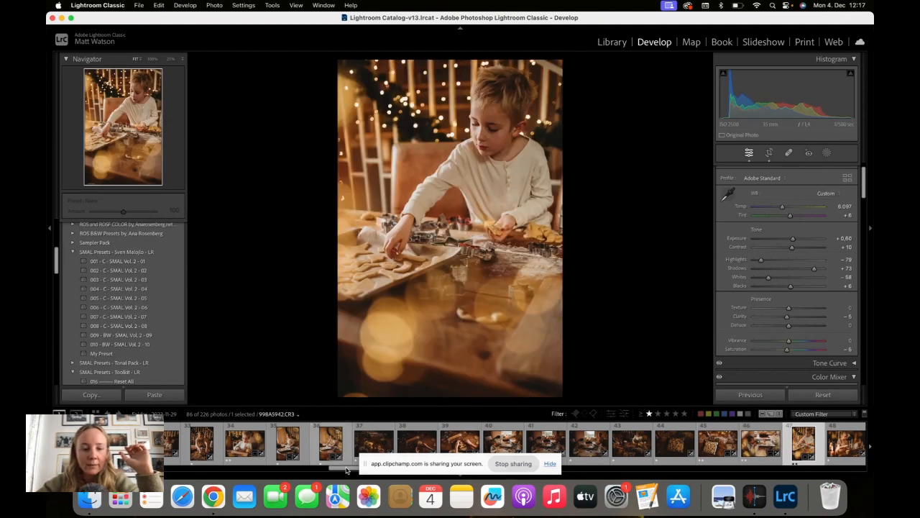
drag(348, 469, 388, 475)
click(664, 447)
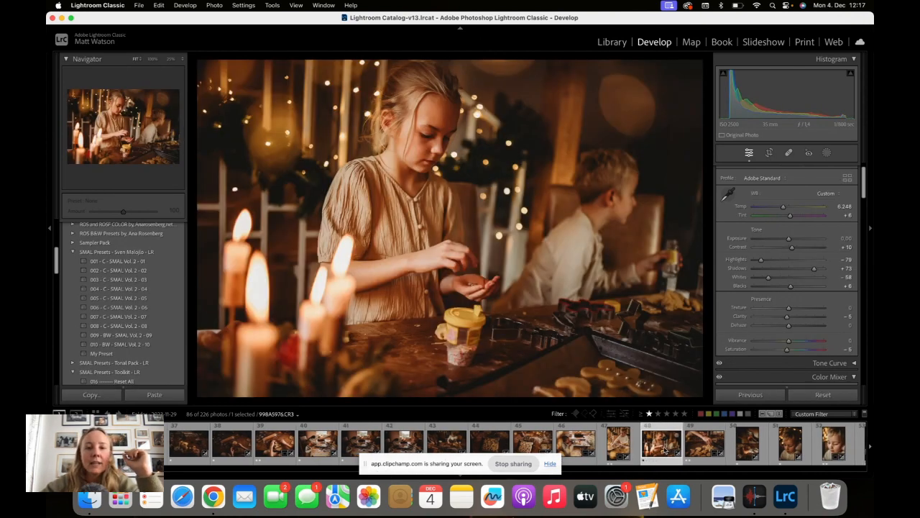
click(701, 439)
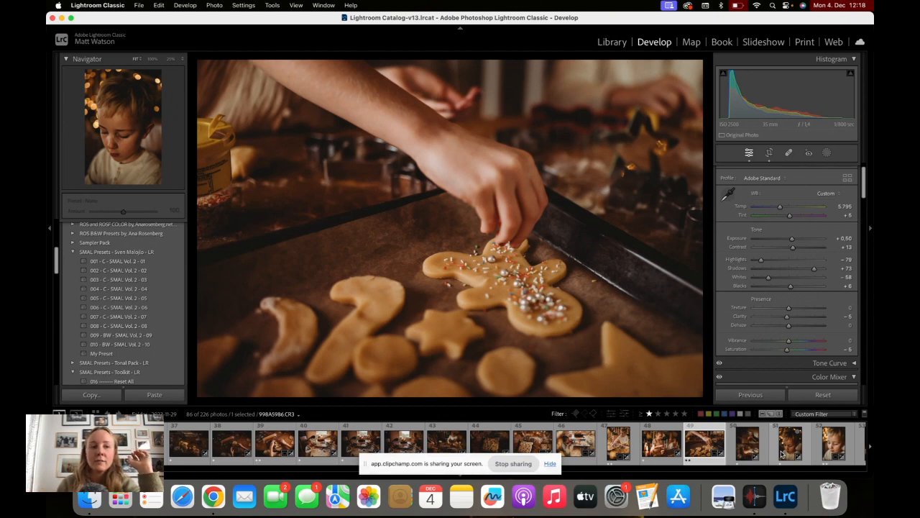
- Compare the boy's close-up portrait with the darker candlelit group and cookie-tray photos, and return to the close-up
click(834, 444)
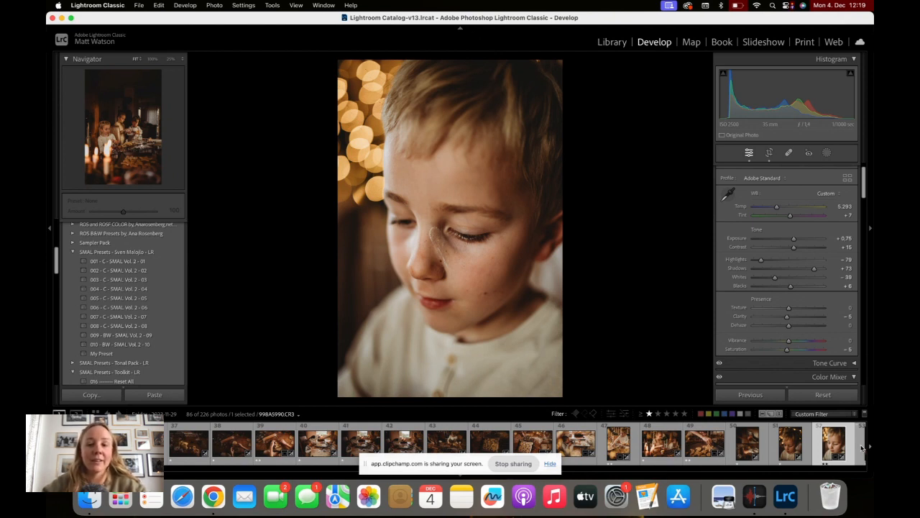
click(862, 447)
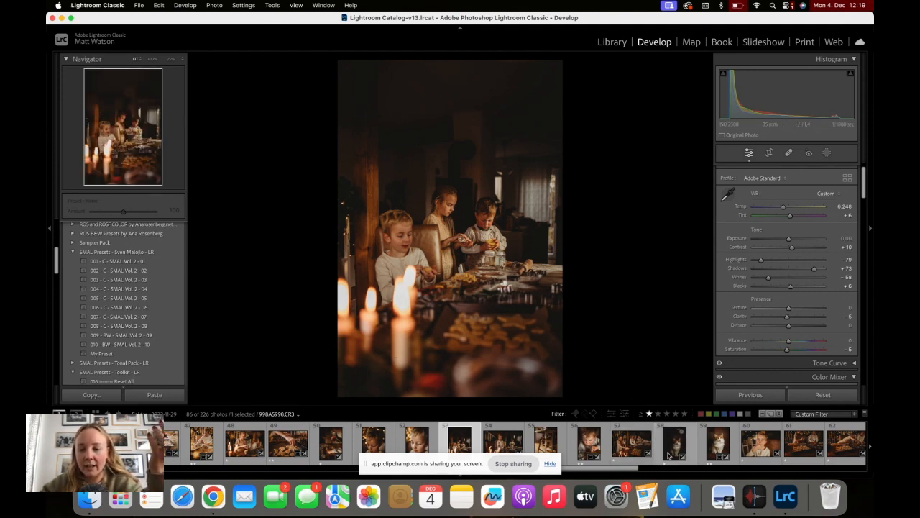
click(644, 451)
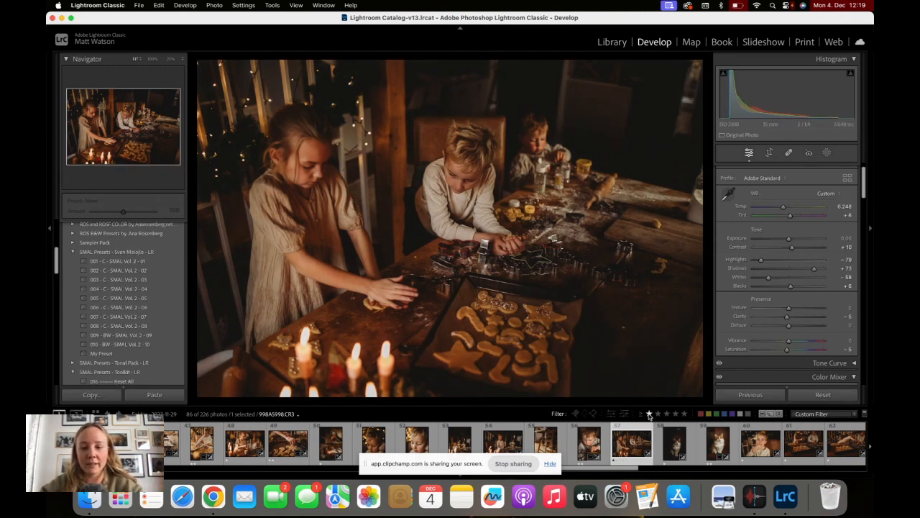
click(798, 438)
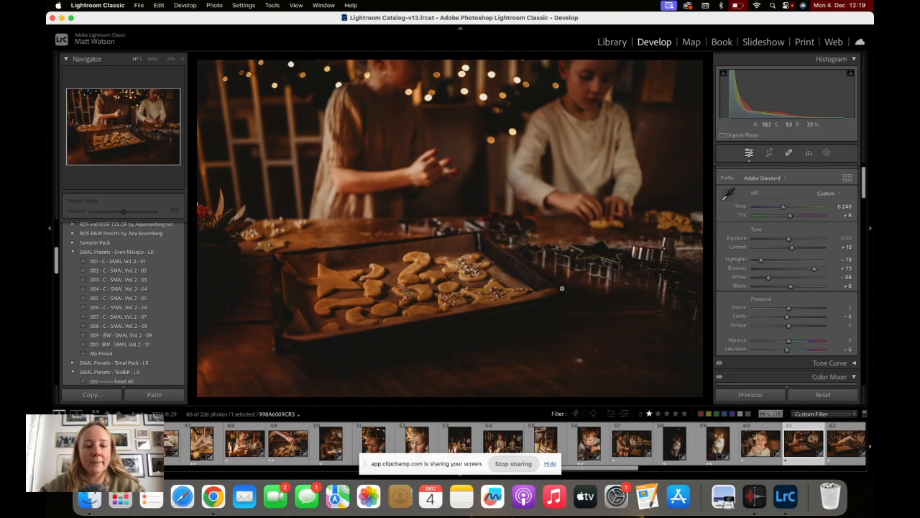
click(409, 444)
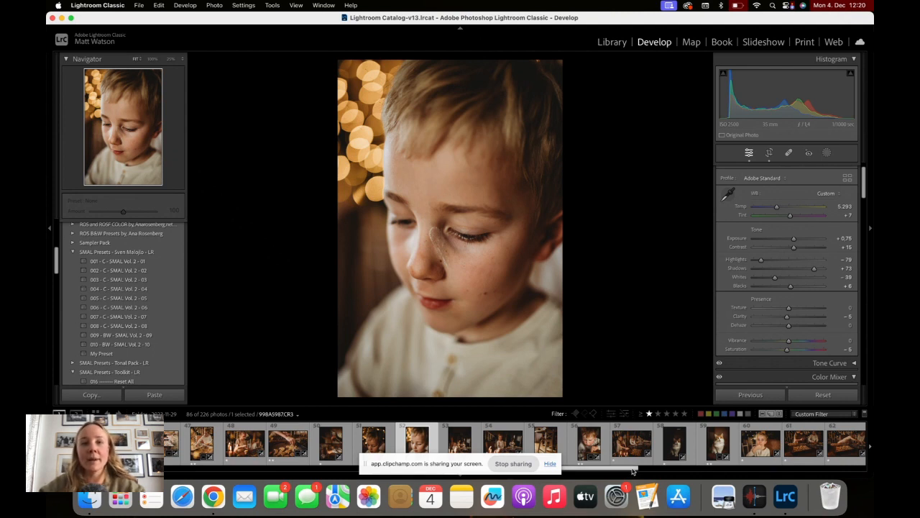
drag(632, 471, 656, 470)
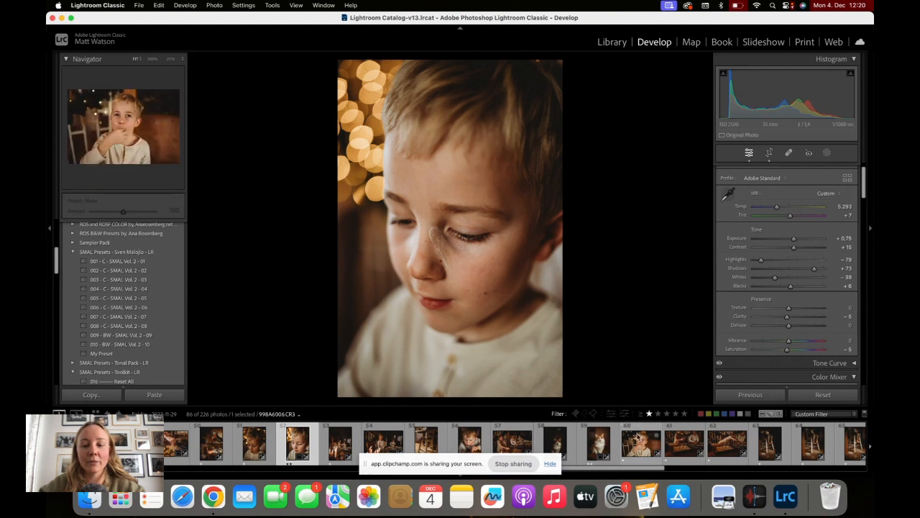